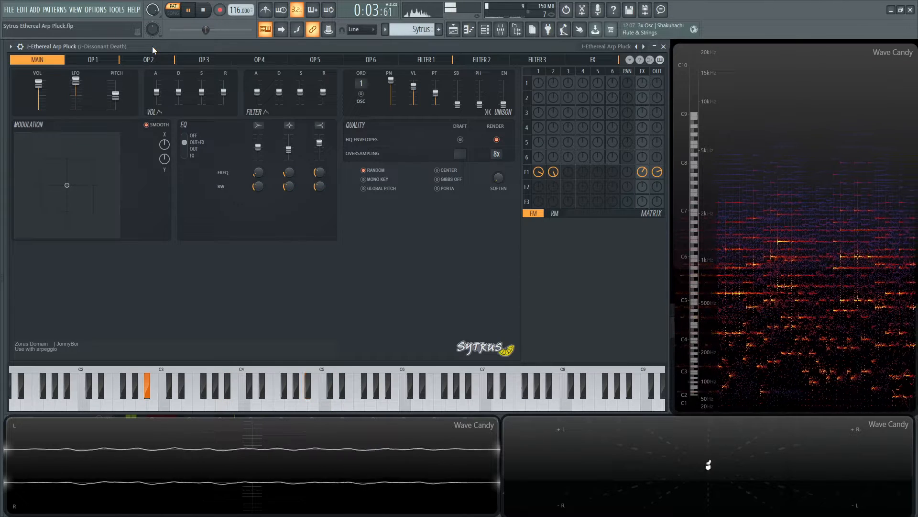
Step: Stop playback and compare the waveform shape and frequency ratio settings of operators 1 and 2
{"action": "key", "text": "space"}
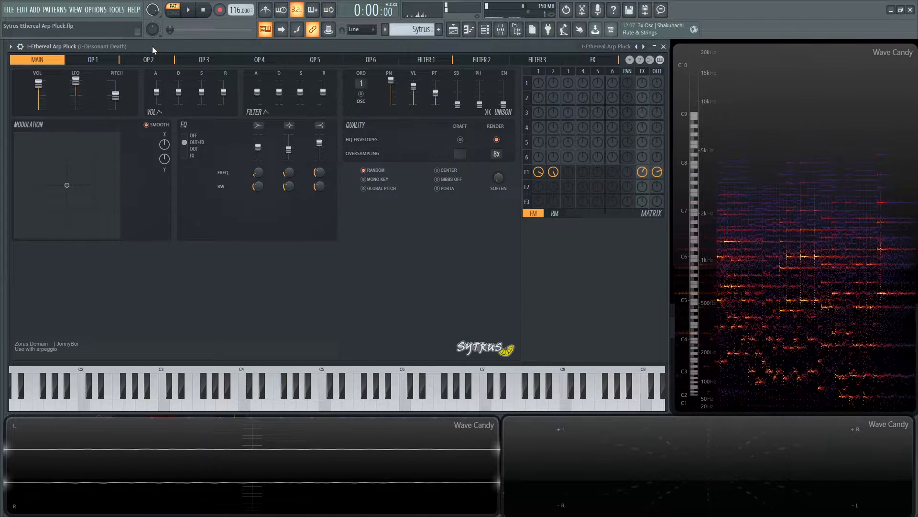
{"action": "left_click", "coordinate": [99, 60]}
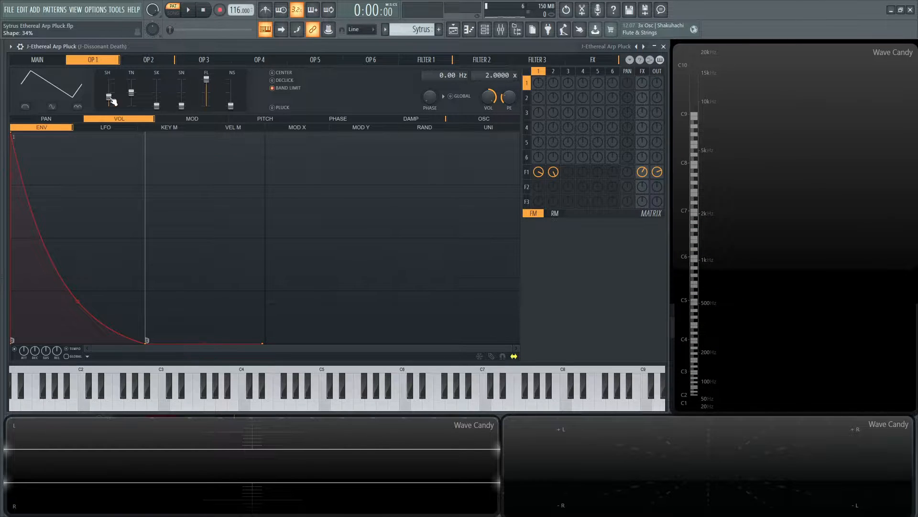
{"action": "left_click", "coordinate": [145, 62]}
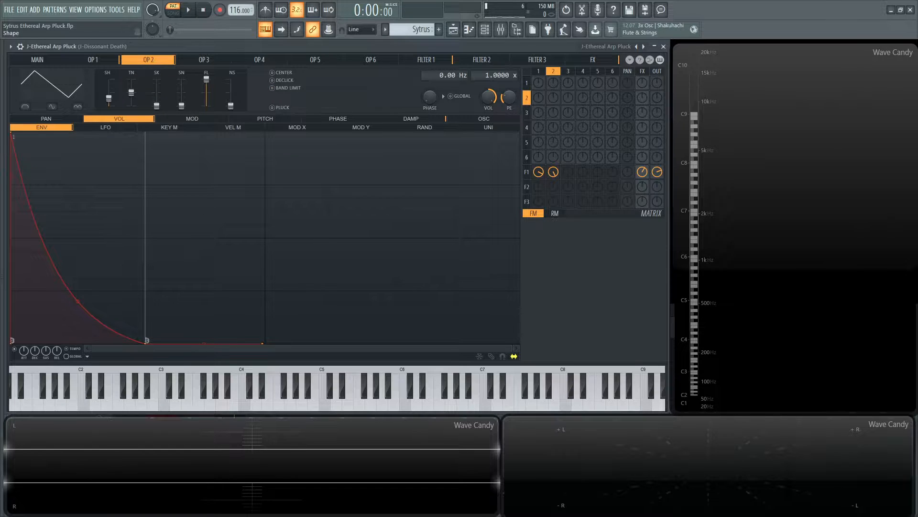
{"action": "left_click", "coordinate": [109, 61]}
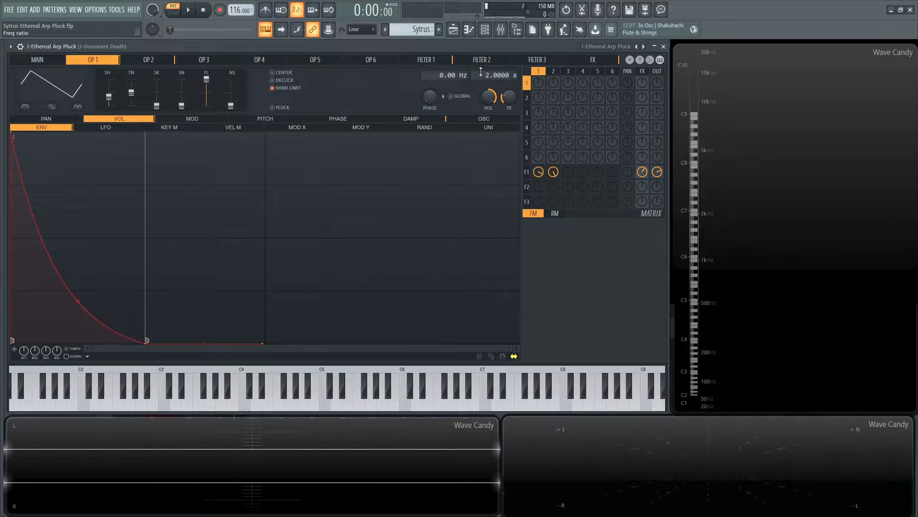
{"action": "left_click", "coordinate": [149, 61]}
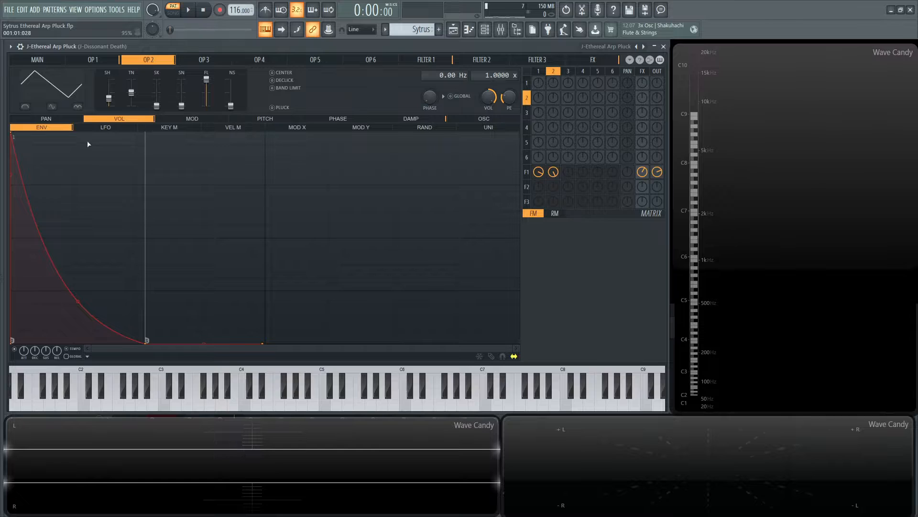
Step: Turn on Pluck mode for both operator 1 and operator 2
{"action": "left_click", "coordinate": [110, 61]}
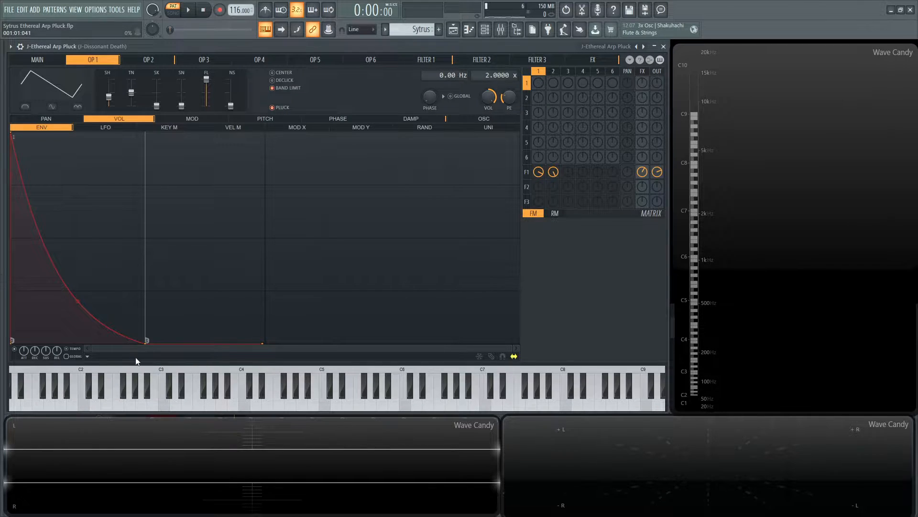
{"action": "left_click", "coordinate": [148, 59]}
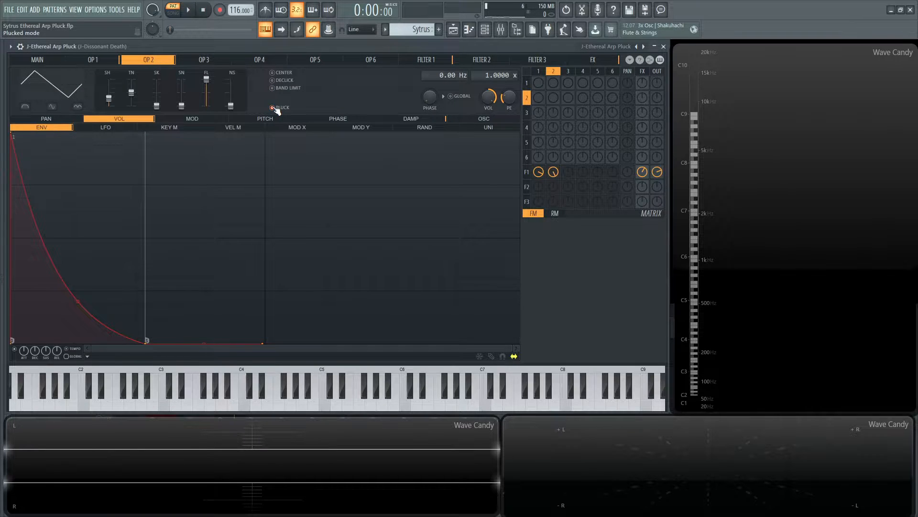
{"action": "left_click", "coordinate": [97, 61]}
{"action": "left_click", "coordinate": [151, 62]}
{"action": "left_click", "coordinate": [110, 61]}
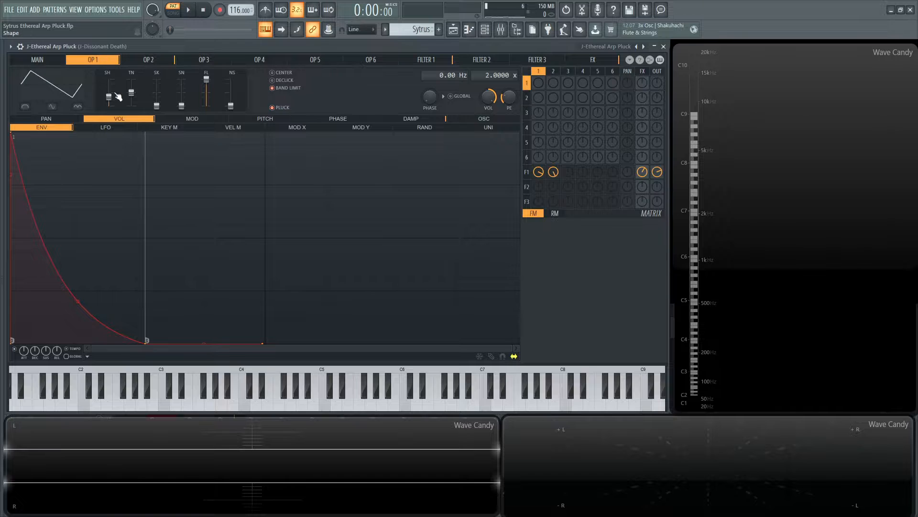
Step: Copy operator 1's volume envelope state and paste it into operator 2's volume envelope
{"action": "left_click", "coordinate": [89, 358]}
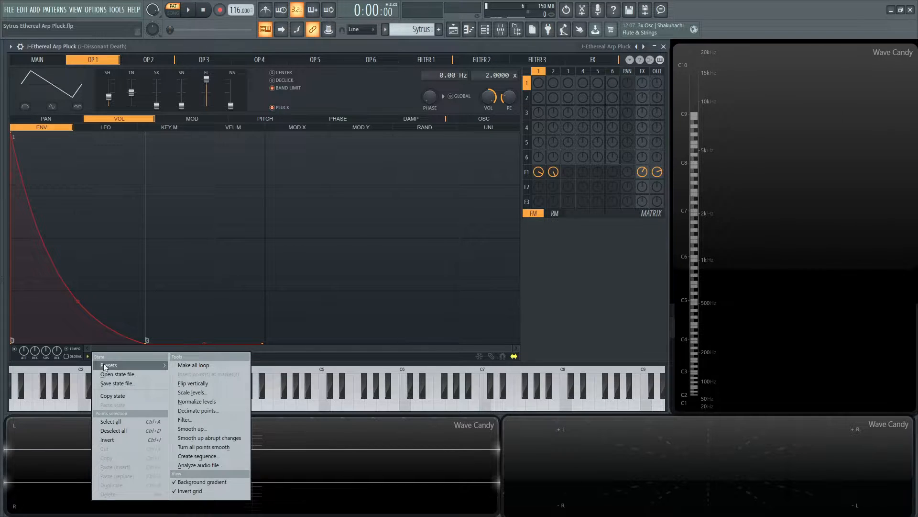
{"action": "left_click", "coordinate": [127, 397]}
{"action": "left_click", "coordinate": [149, 61]}
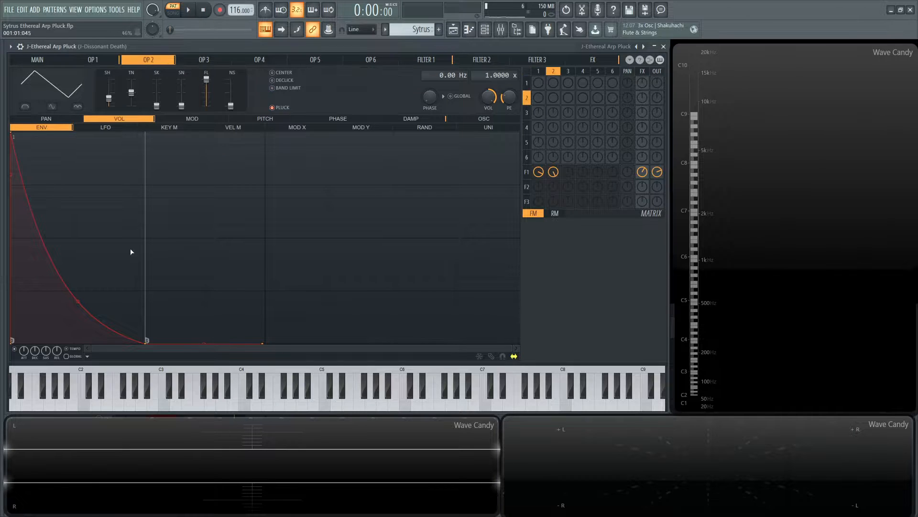
{"action": "left_click", "coordinate": [95, 355]}
{"action": "left_click", "coordinate": [120, 401]}
Step: Sweep Filter 1's cutoff to maximum while the pattern plays, then settle it at about 51% and stop playback
{"action": "left_click", "coordinate": [418, 61]}
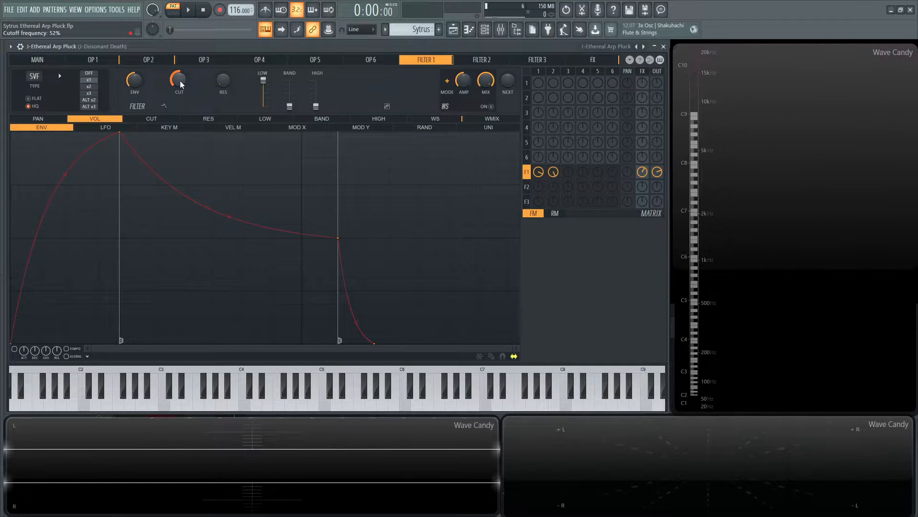
{"action": "key", "text": "space"}
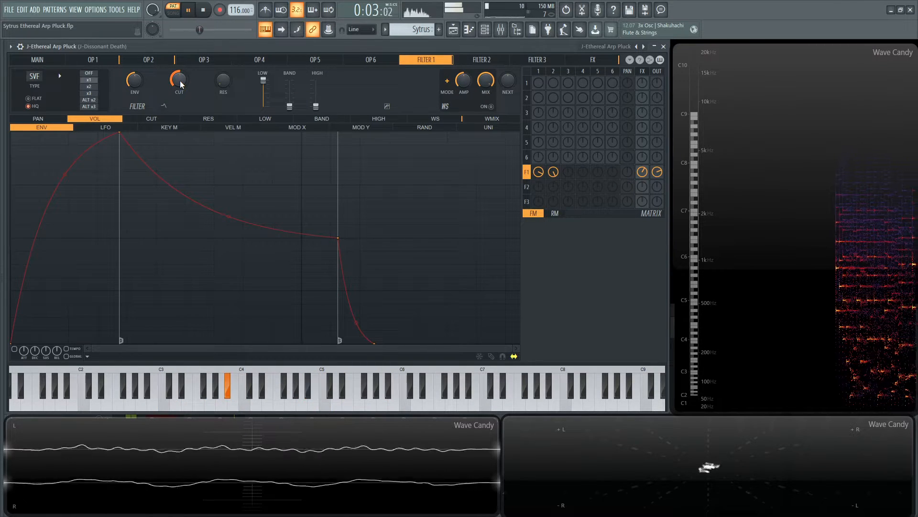
{"action": "left_click_drag", "start_coordinate": [180, 84], "coordinate": [196, 45]}
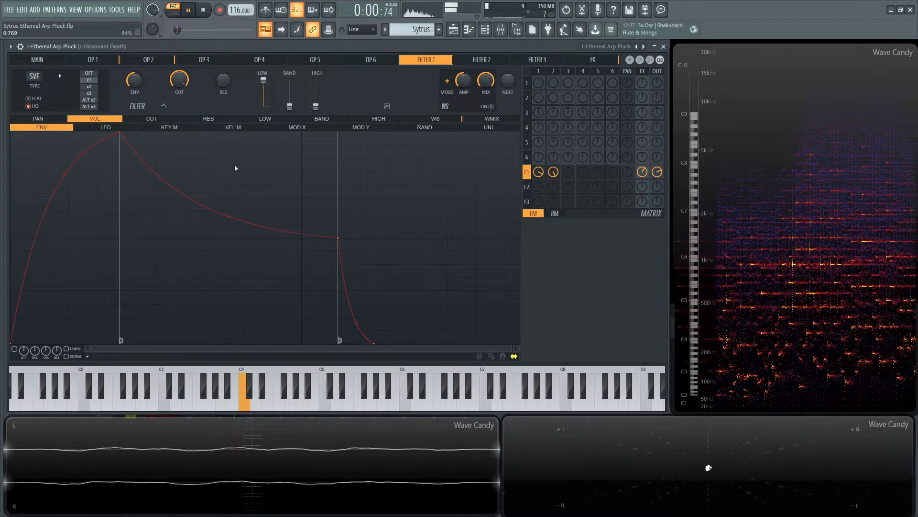
{"action": "left_click_drag", "start_coordinate": [180, 79], "coordinate": [180, 96]}
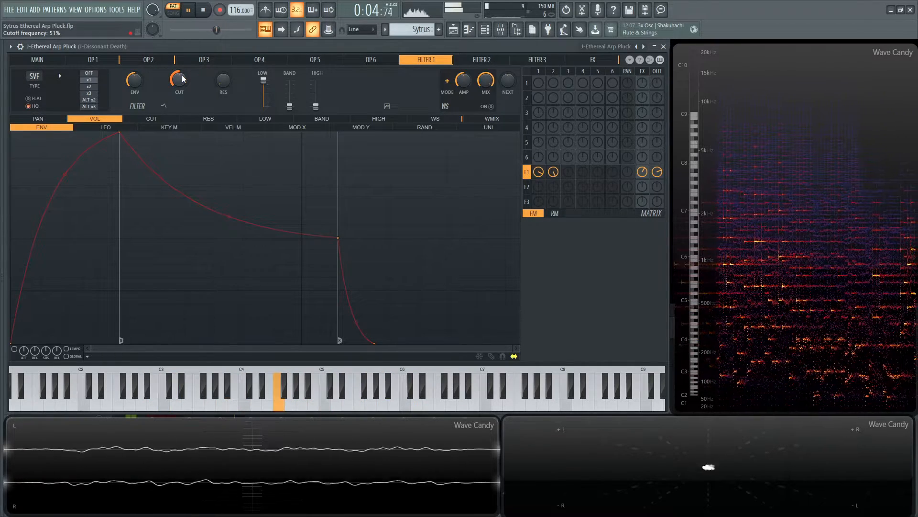
{"action": "key", "text": "space"}
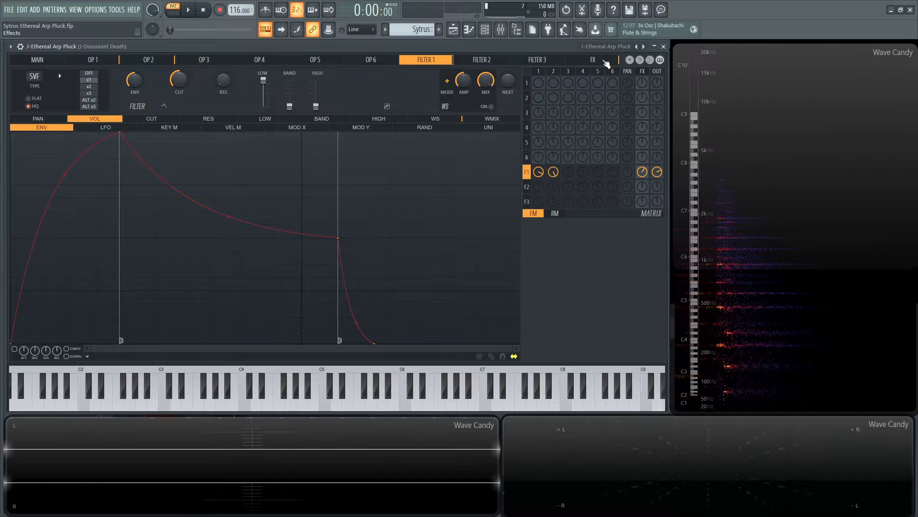
Step: Examine Filter 1's effects send in the matrix and compare the settings of delays 1 and 2
{"action": "left_click", "coordinate": [604, 62]}
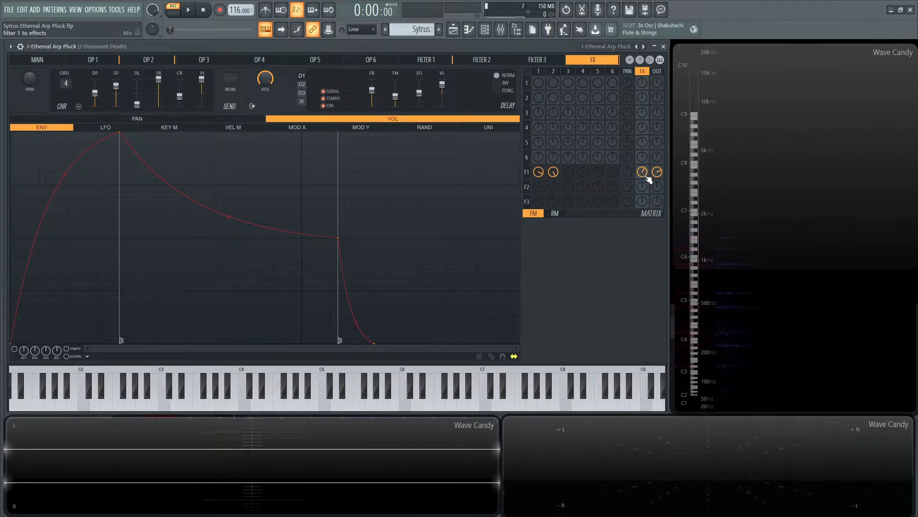
{"action": "left_click_drag", "start_coordinate": [646, 174], "coordinate": [646, 162]}
{"action": "left_click", "coordinate": [302, 85]}
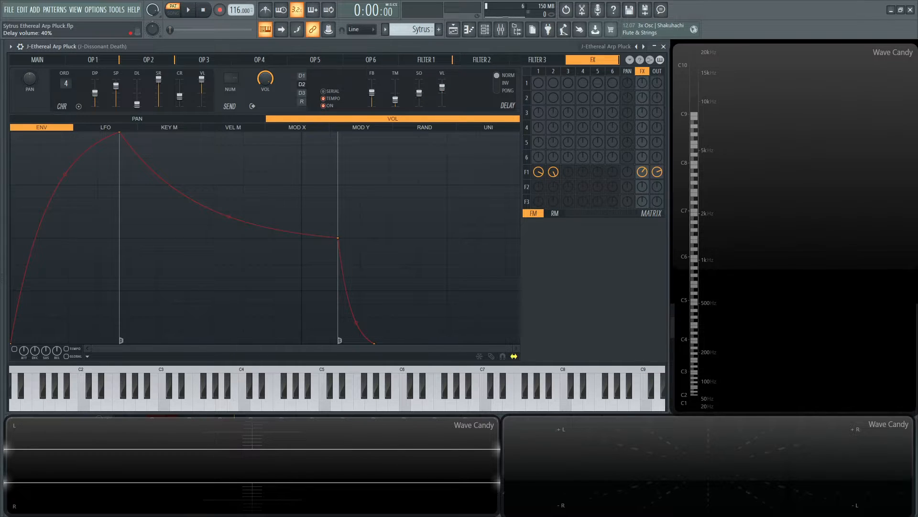
{"action": "left_click", "coordinate": [302, 76]}
{"action": "left_click", "coordinate": [302, 84]}
Step: Configure the reverb with a 425 Hz low cut and tempo sync on, auditioning the pattern
{"action": "left_click", "coordinate": [301, 101]}
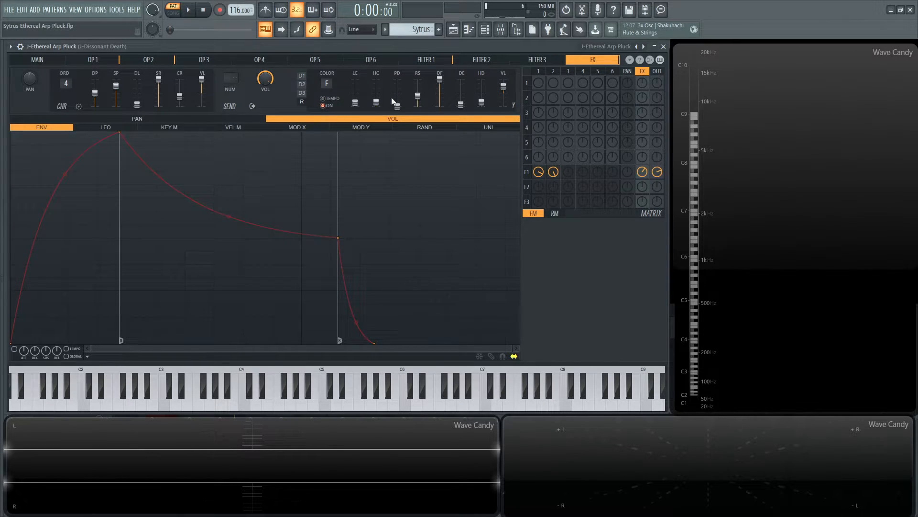
{"action": "key", "text": "space"}
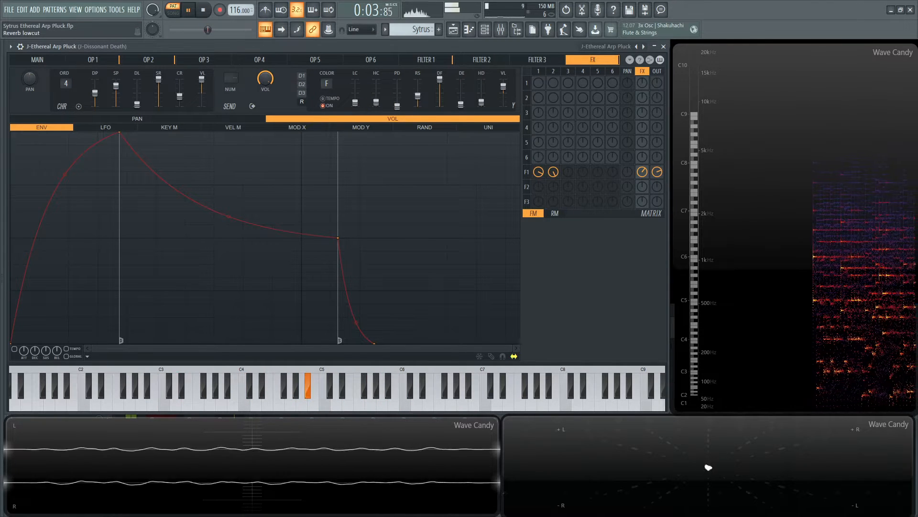
{"action": "left_click", "coordinate": [355, 103]}
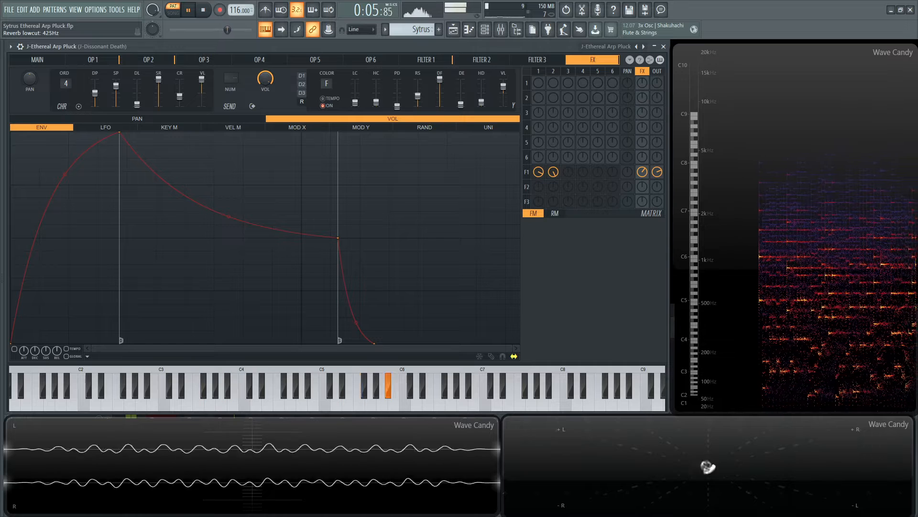
{"action": "key", "text": "space"}
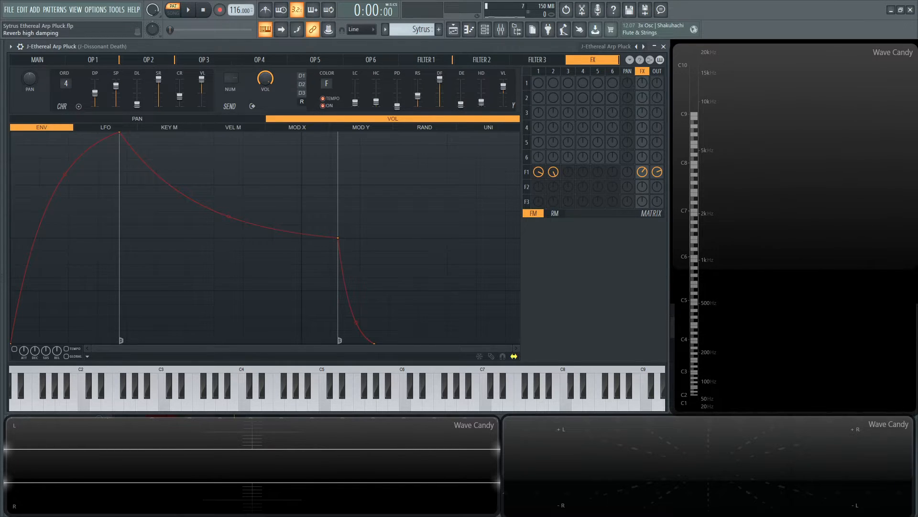
Step: Adjust the reverb volume and Filter 1's effects send, and play the pattern to check the balance
{"action": "left_click", "coordinate": [503, 87]}
{"action": "left_click_drag", "start_coordinate": [642, 173], "coordinate": [642, 183]}
{"action": "key", "text": "space"}
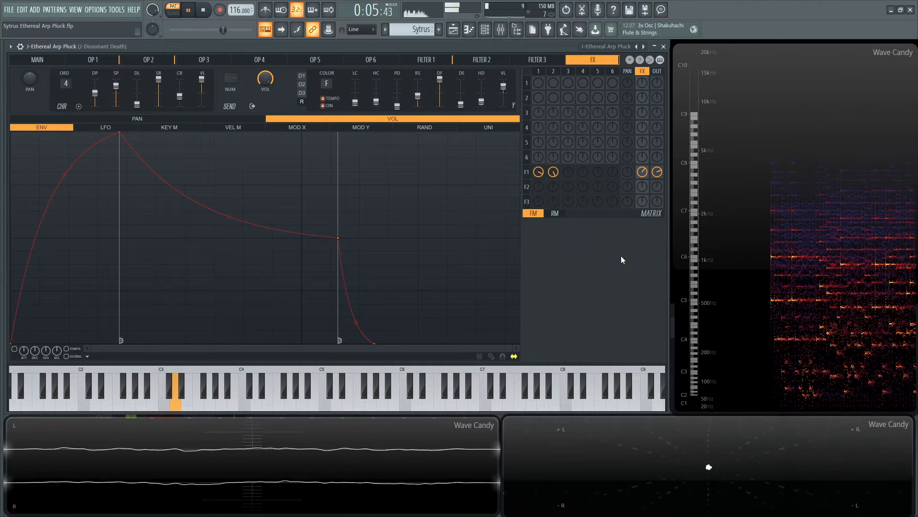
{"action": "key", "text": "space"}
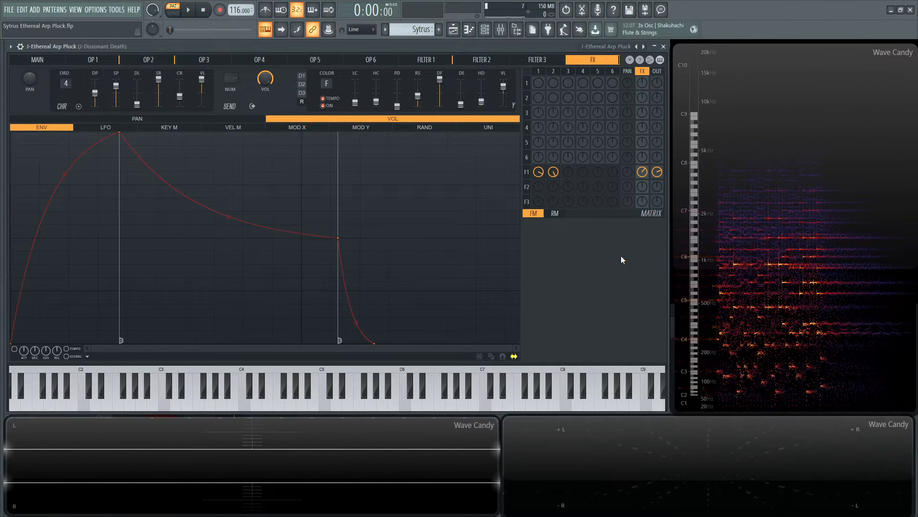
Step: Examine the chord notes of the Sytrus pattern in the piano roll during playback, and return to the synth window
{"action": "left_click", "coordinate": [453, 29]}
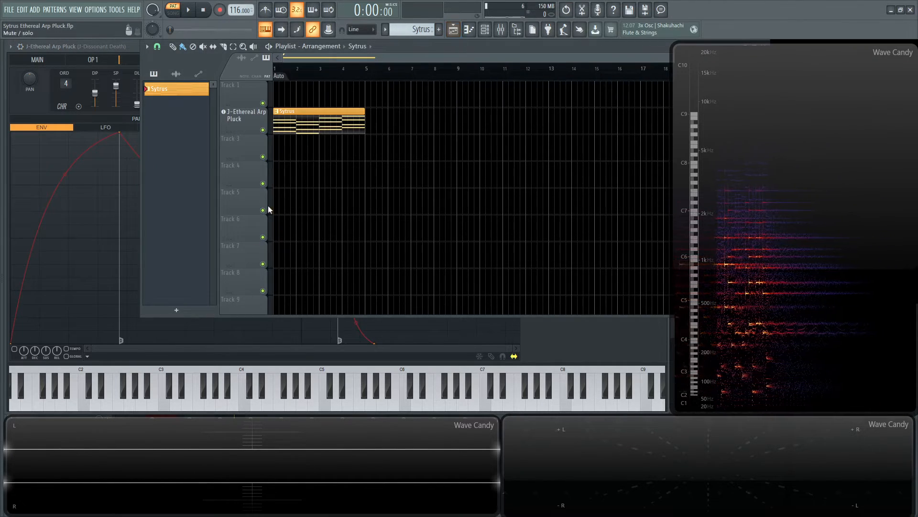
{"action": "double_click", "coordinate": [319, 134]}
{"action": "key", "text": "space"}
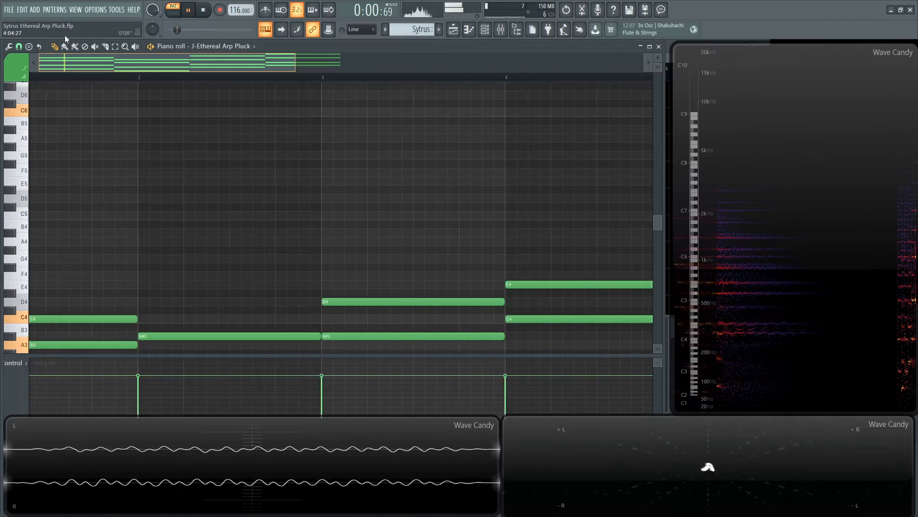
{"action": "scroll", "coordinate": [143, 153], "scroll_direction": "down", "scroll_amount": 2}
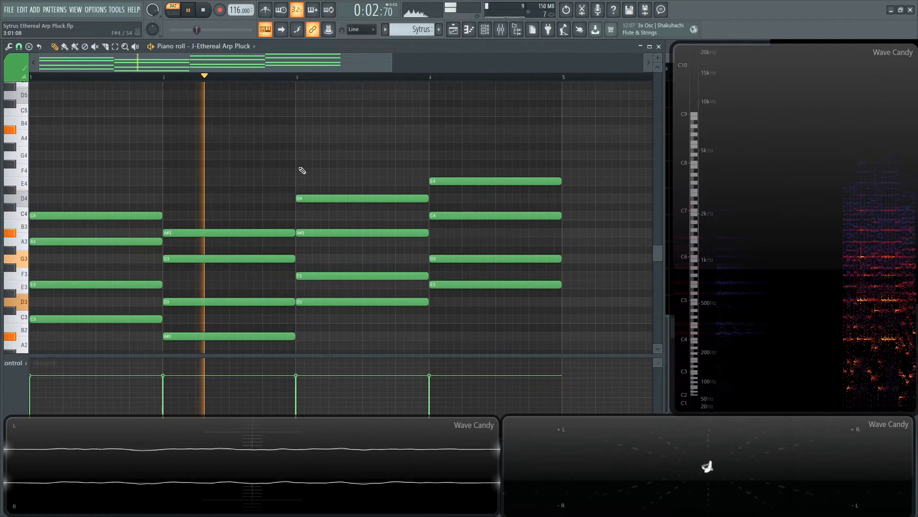
{"action": "left_click", "coordinate": [658, 47]}
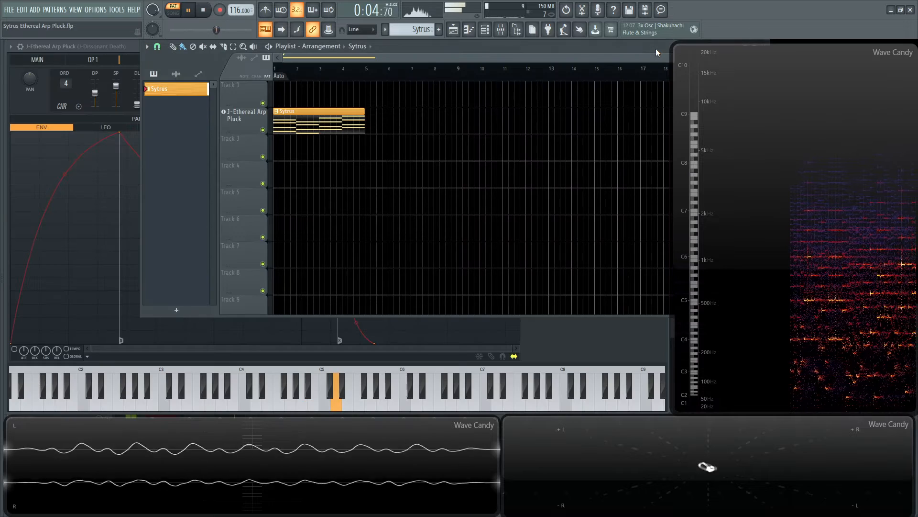
{"action": "key", "text": "space"}
{"action": "left_click", "coordinate": [133, 45]}
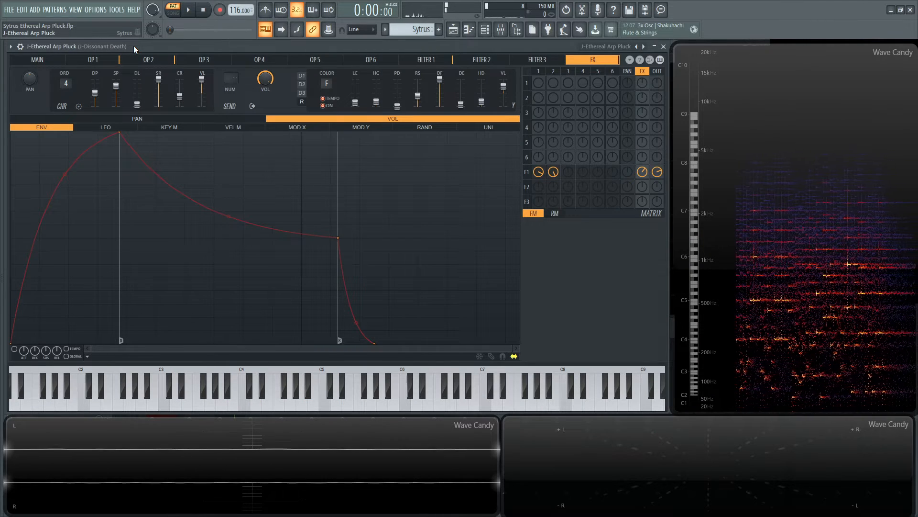
Step: Compare the pattern with the channel's arpeggiator off and with its direction set to random
{"action": "left_click", "coordinate": [26, 47]}
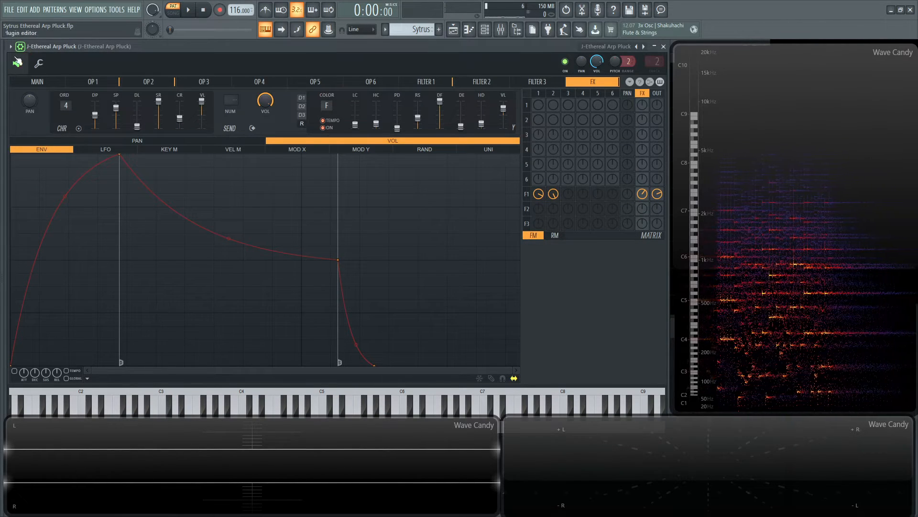
{"action": "left_click", "coordinate": [42, 64]}
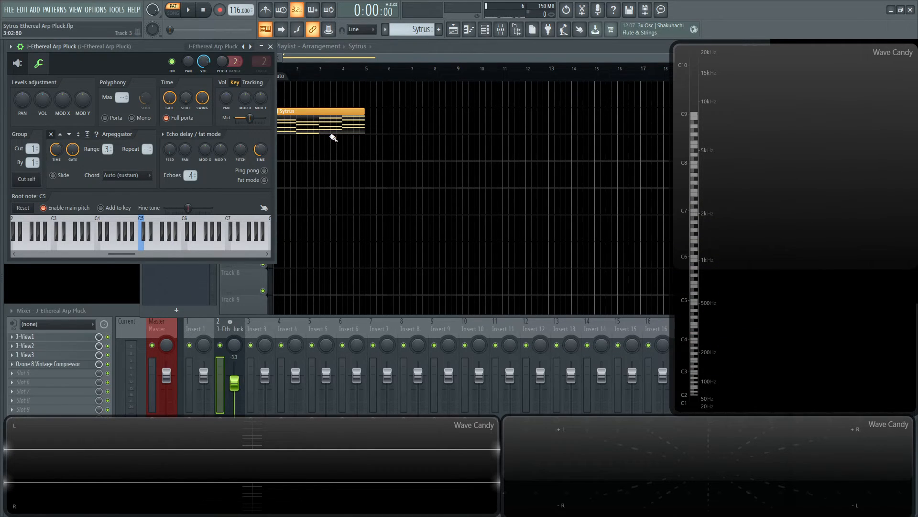
{"action": "key", "text": "space"}
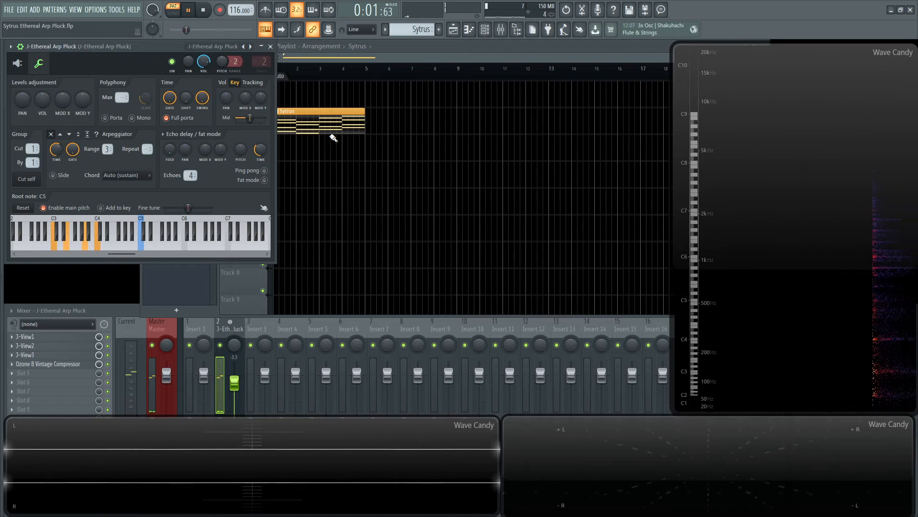
{"action": "key", "text": "space"}
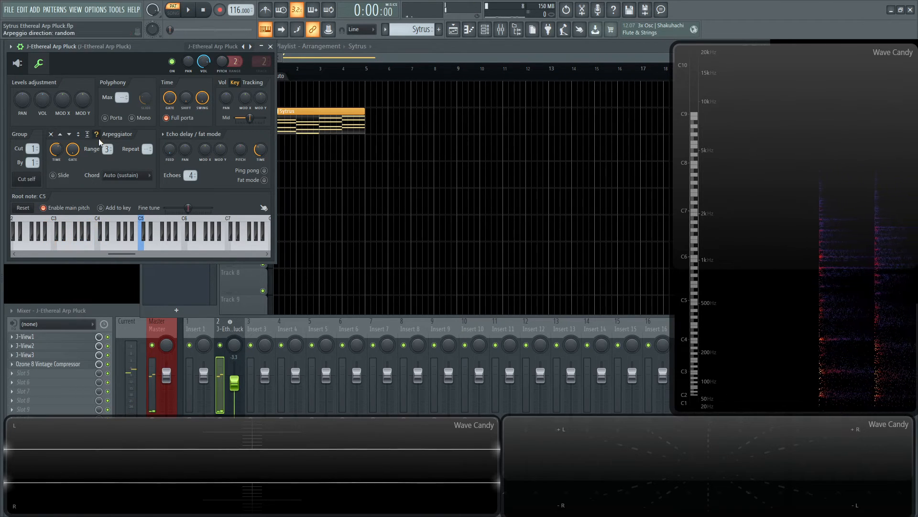
{"action": "key", "text": "space"}
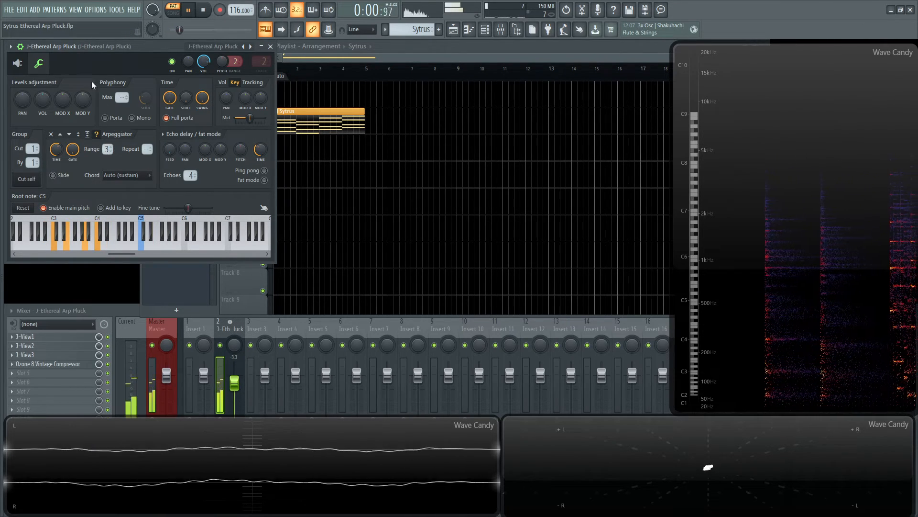
Step: Return to the synth editor, hide the channel settings and listen to the finished pluck before stopping playback
{"action": "left_click", "coordinate": [17, 63]}
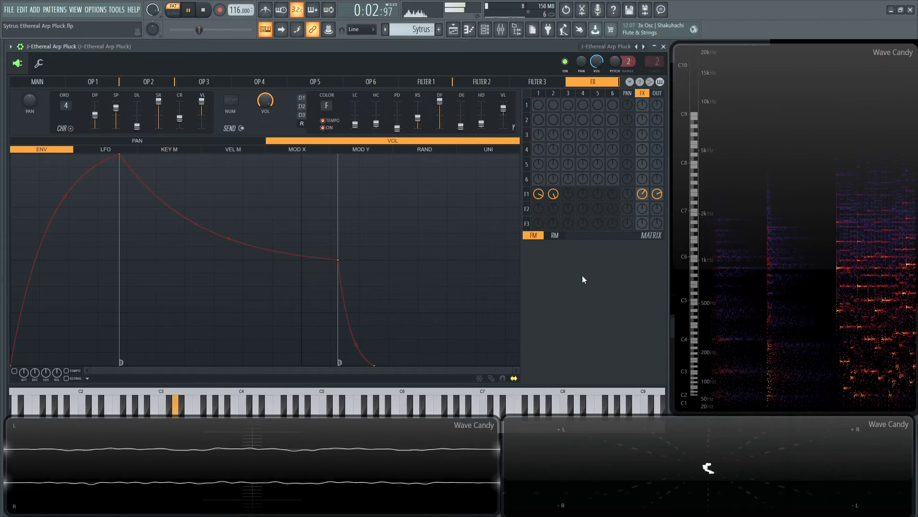
{"action": "left_click", "coordinate": [20, 47]}
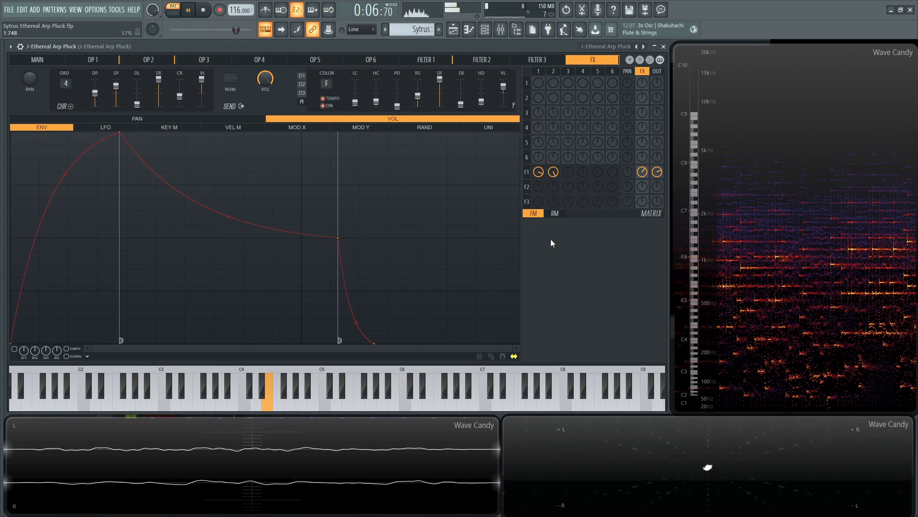
{"action": "key", "text": "space"}
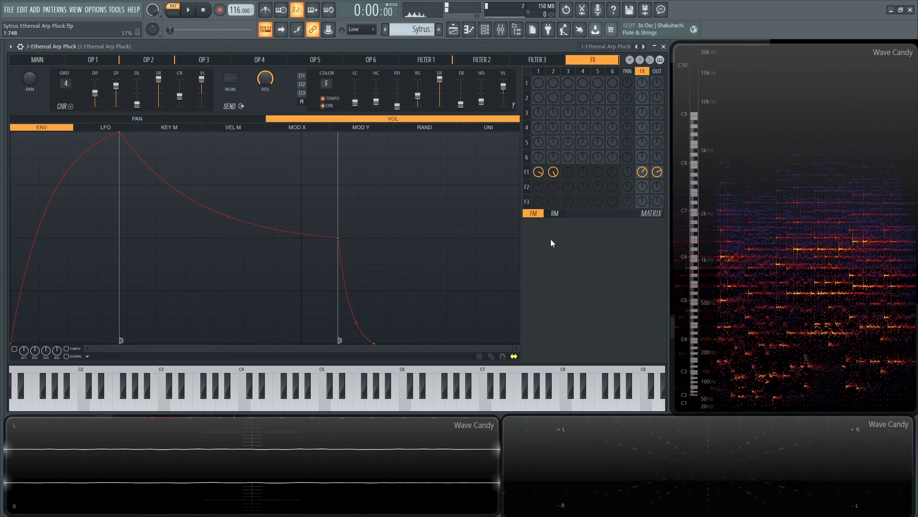